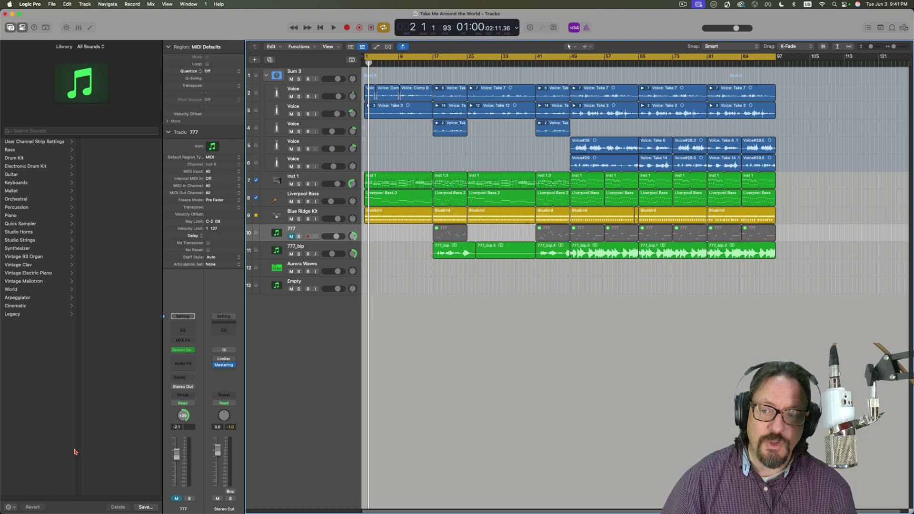
Select the Aurora Waves track, enable Patch Merging, and add MIDI Effects and Sends to the merge
left_click(313, 249)
left_click(321, 265)
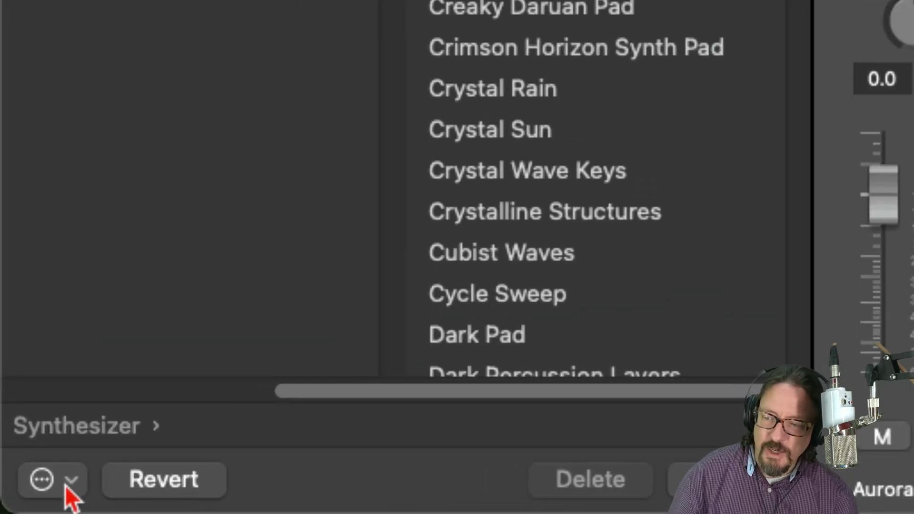
left_click(68, 483)
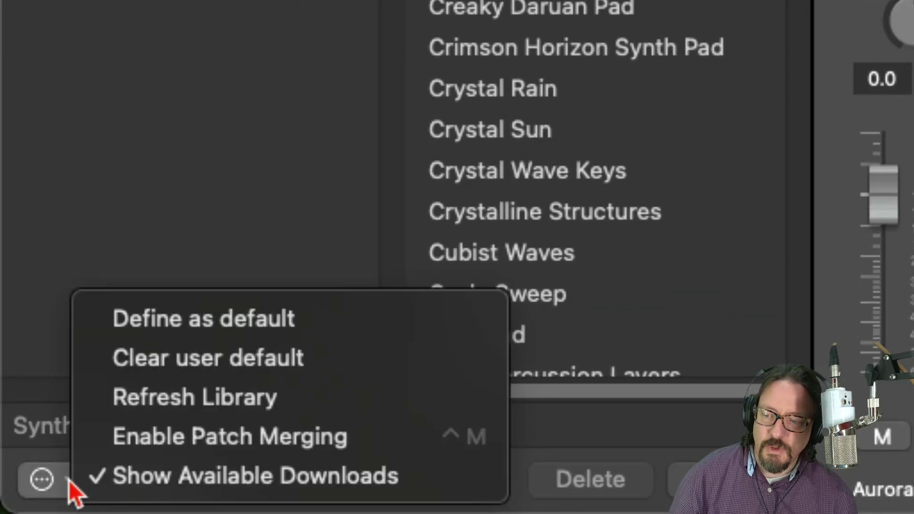
left_click(156, 438)
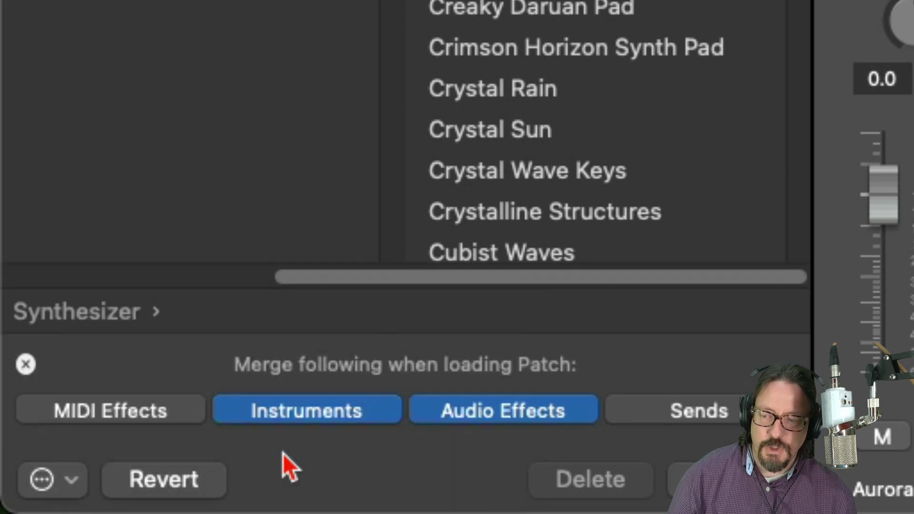
left_click(85, 409)
left_click(651, 415)
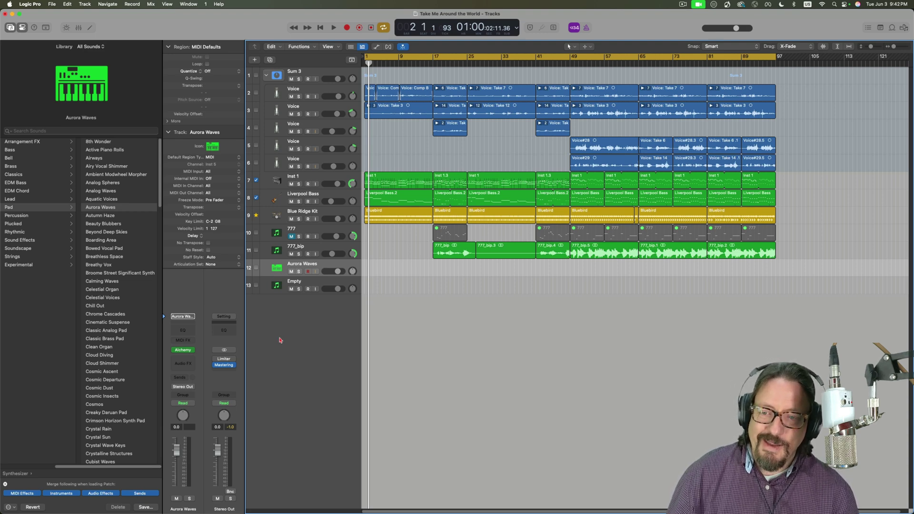
Select the Empty track 13 and briefly check it in the Mixer
left_click(293, 286)
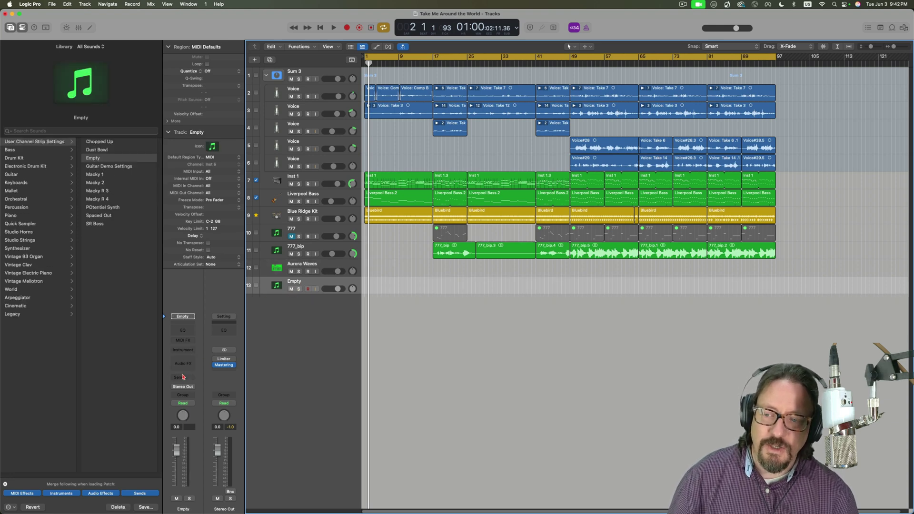
key("x")
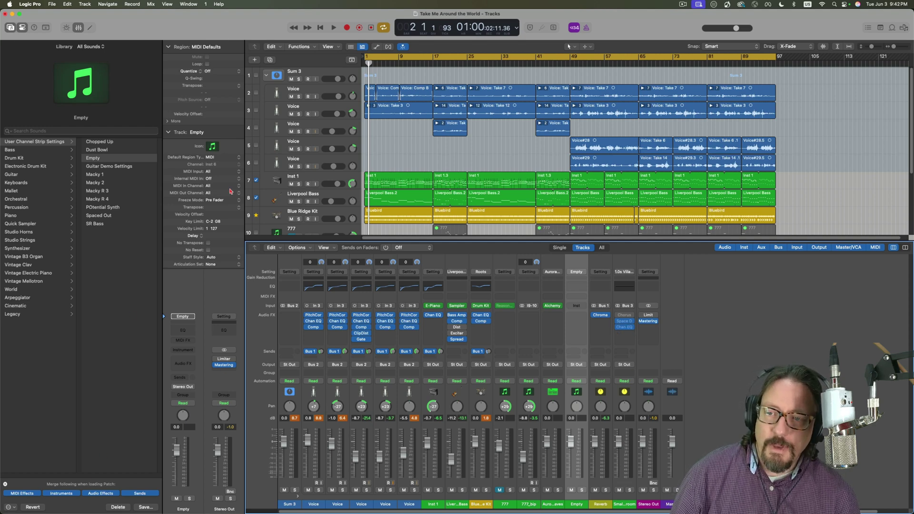
key("x")
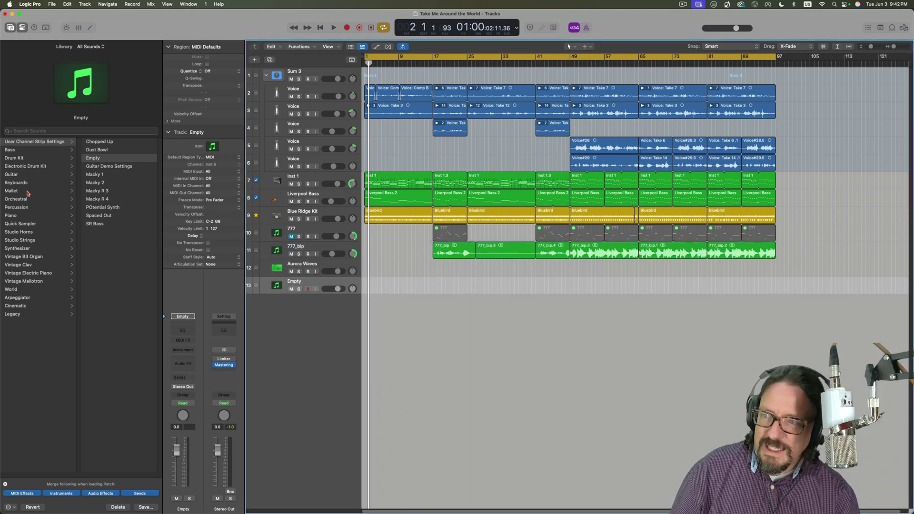
Load Guitar > Acoustic Guitar Harmonics onto track 13 and inspect its Bus 5 and Bus 6 sends
left_click(25, 176)
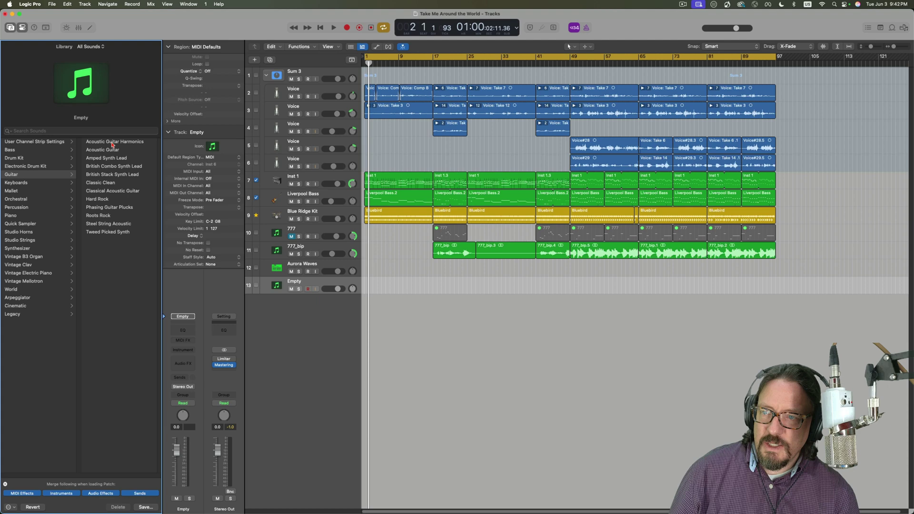
left_click(113, 143)
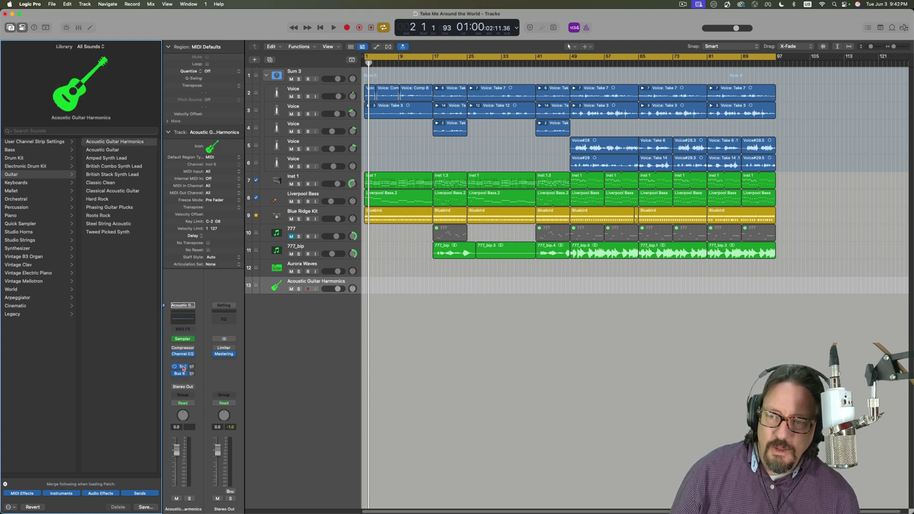
key("x")
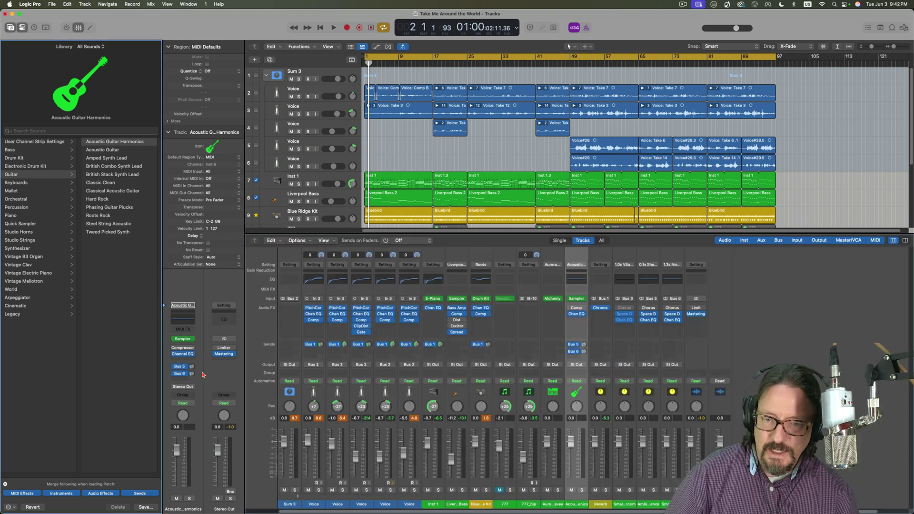
left_click(650, 504)
left_click(670, 505)
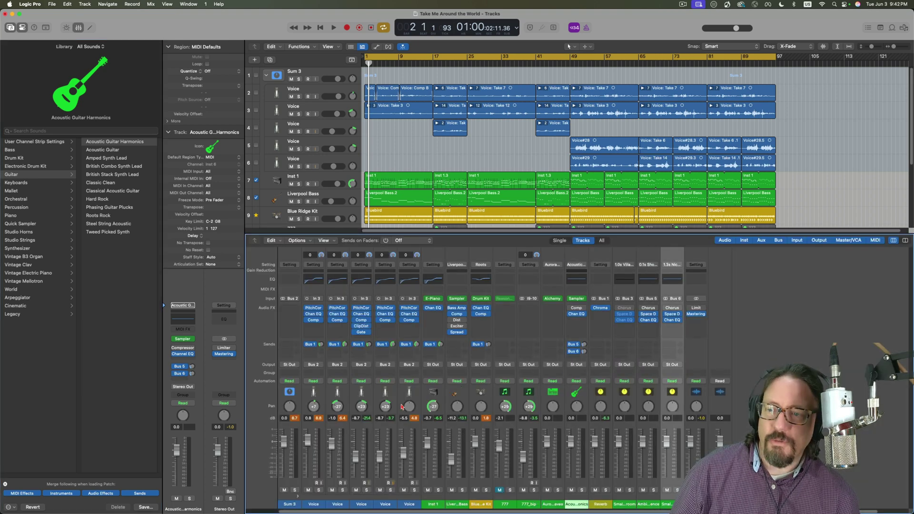
Add a new track 14 and load Studio Horns > 7-Piece Section > Mississippi Joint onto it
key("x")
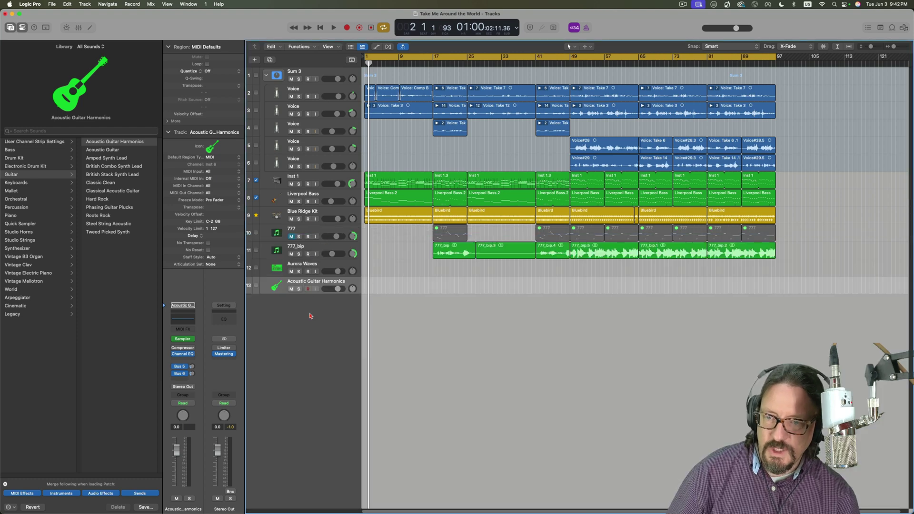
double_click(309, 317)
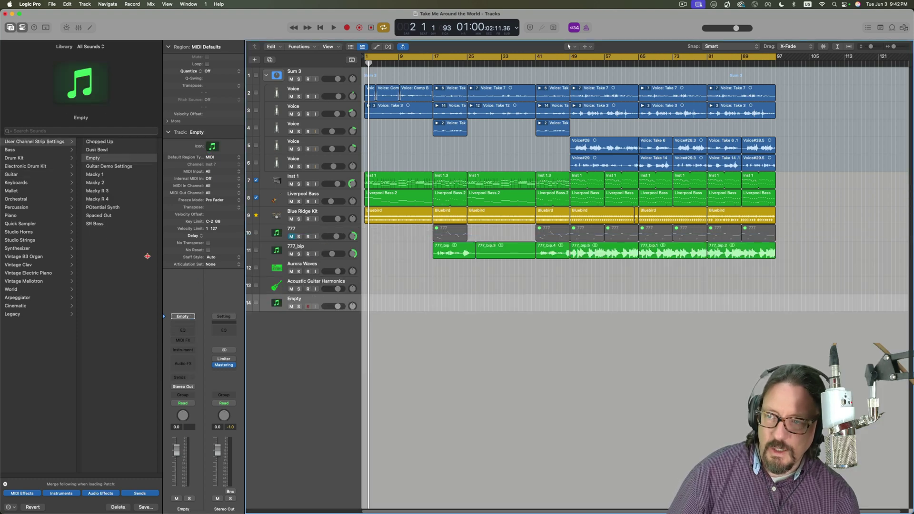
left_click(24, 234)
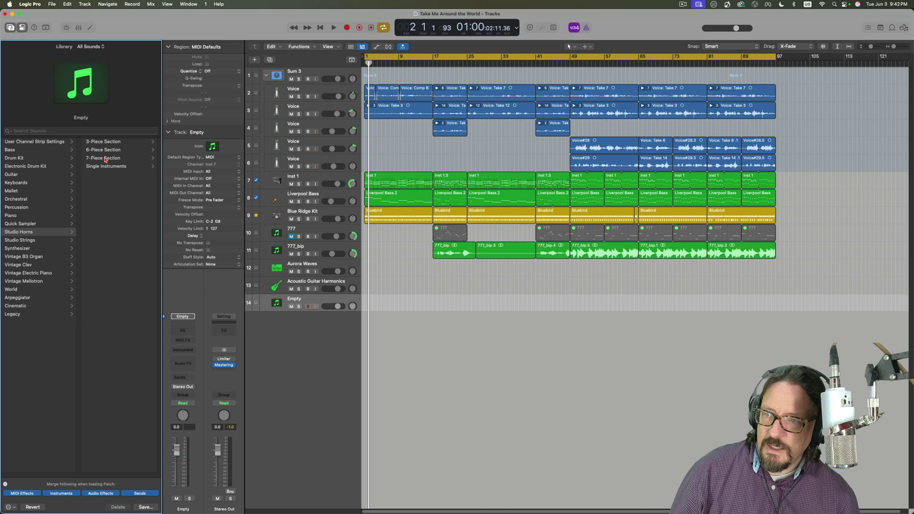
left_click(148, 157)
left_click(99, 142)
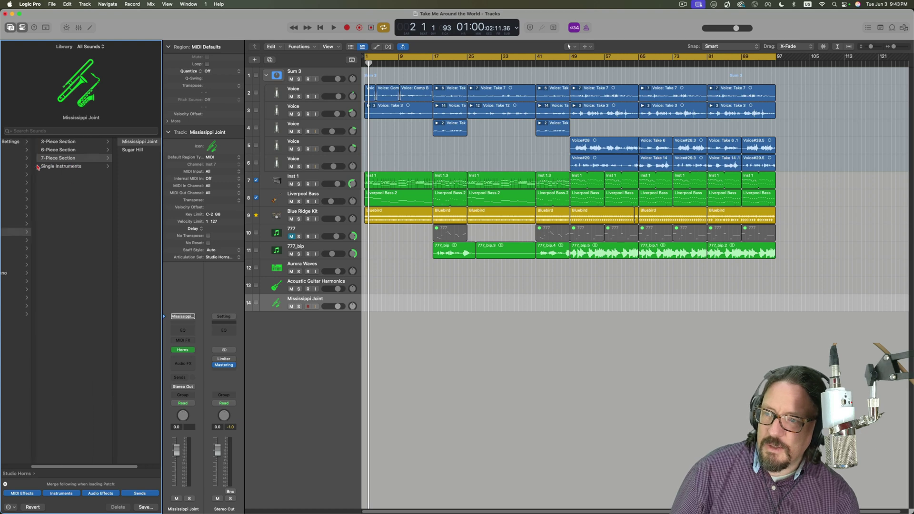
Switch track 14 to Keyboards > Big Dripper and check its Bus 7 send in the Mixer
key("Left")
left_click(19, 175)
left_click(25, 183)
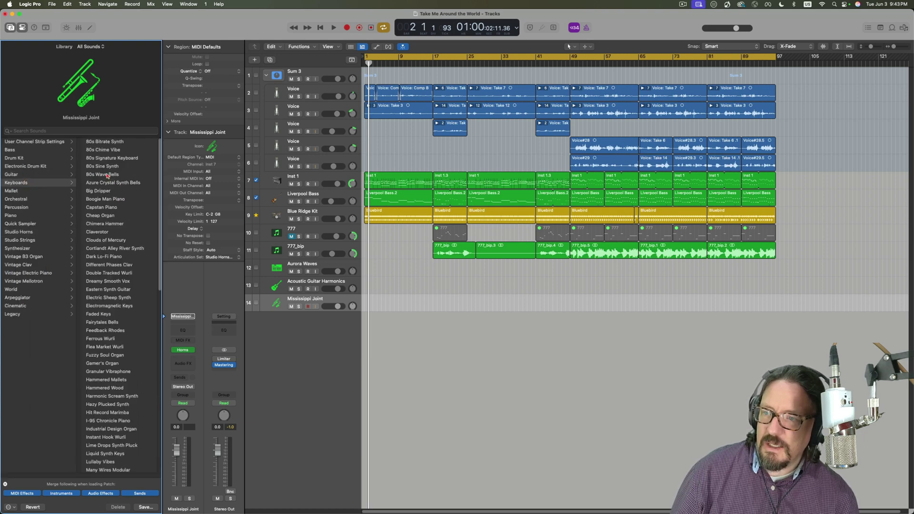
left_click(117, 191)
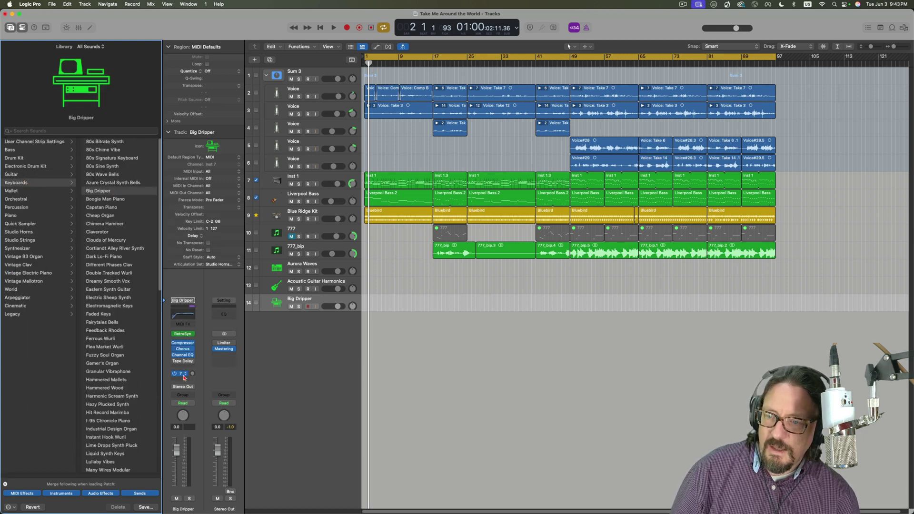
key("x")
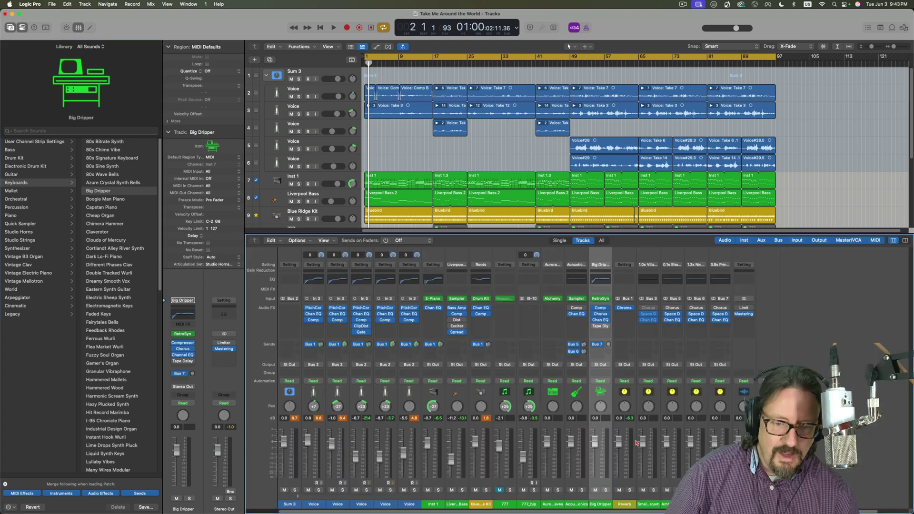
left_click(710, 367)
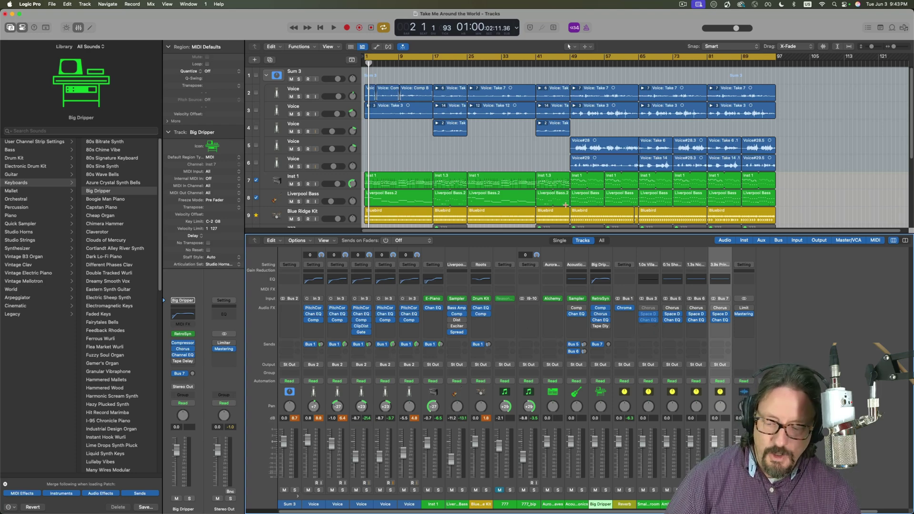
key("x")
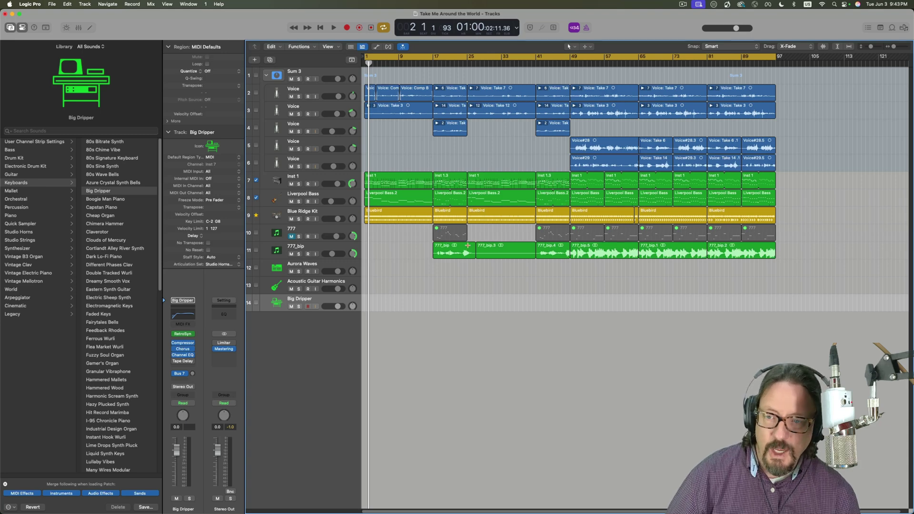
Undo back to the Empty track 13, then show and hide the Mixer
key("super+BackSpace")
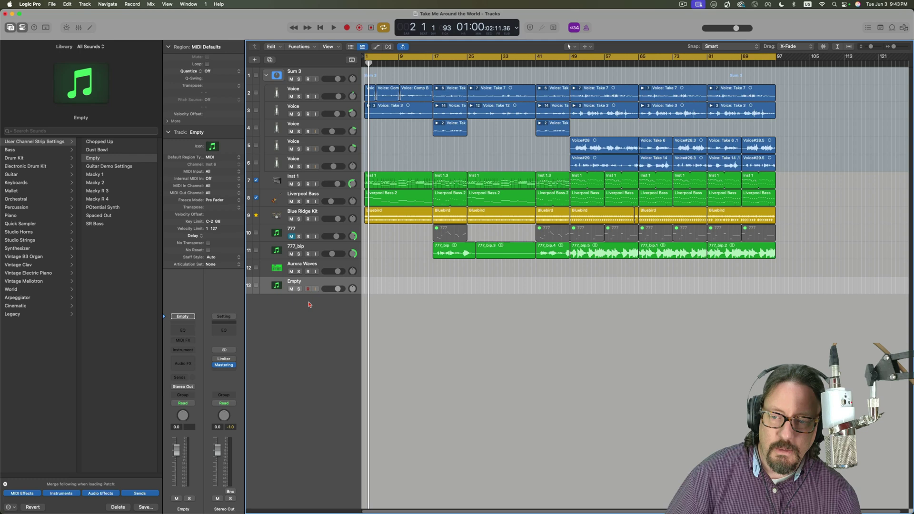
key("x")
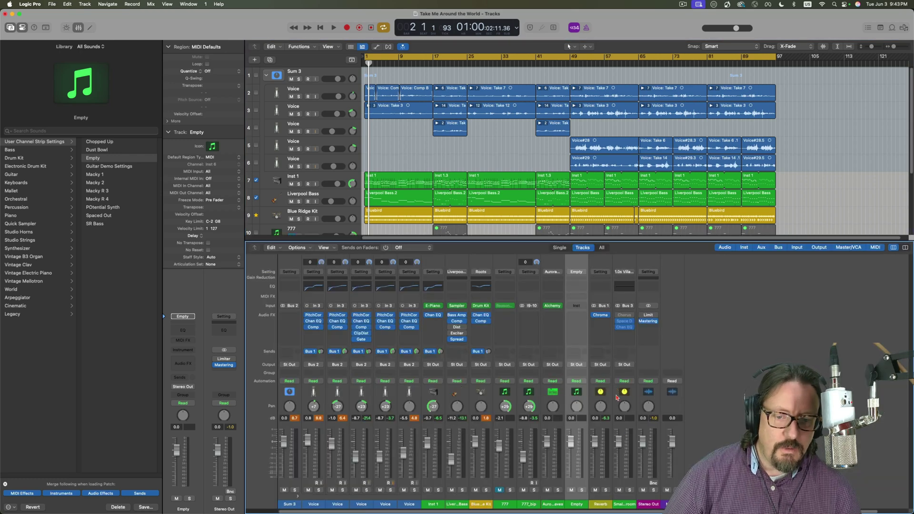
key("x")
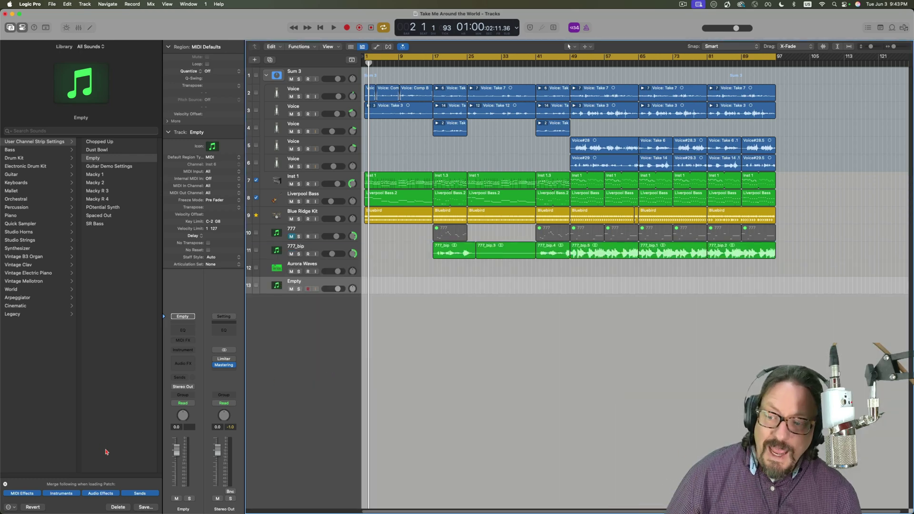
Exclude Sends from merging and load Guitar > Acoustic Guitar onto track 13
left_click(140, 494)
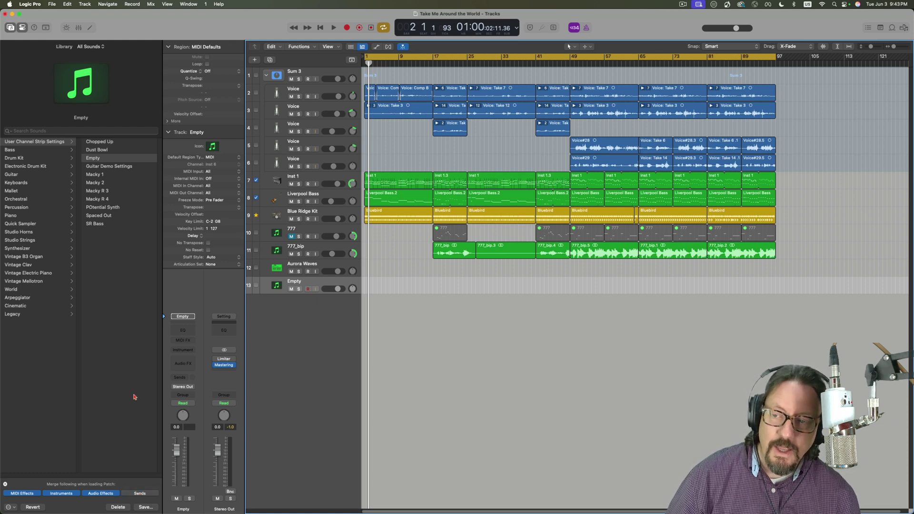
left_click(16, 176)
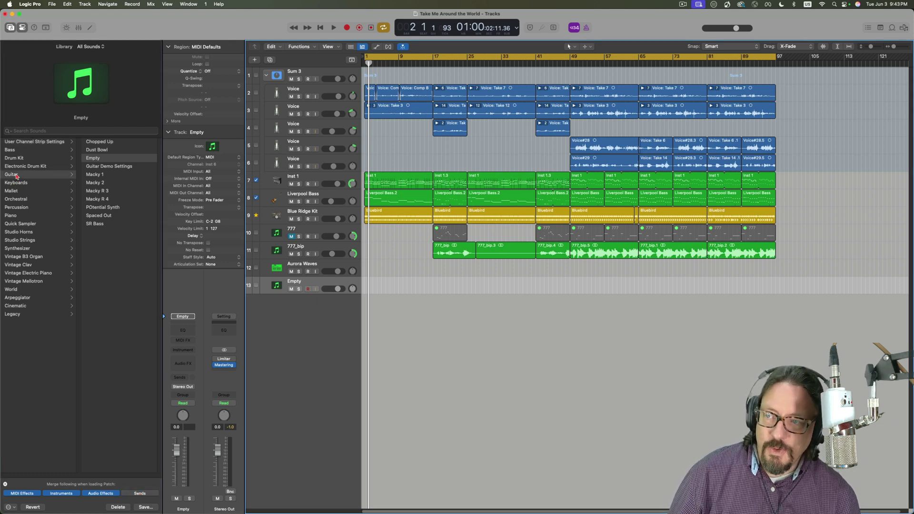
left_click(102, 150)
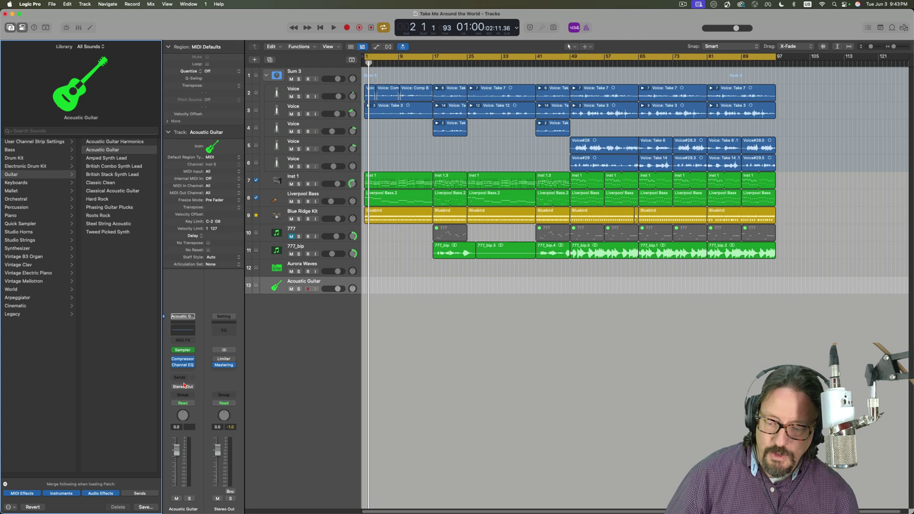
key("x")
key("x")
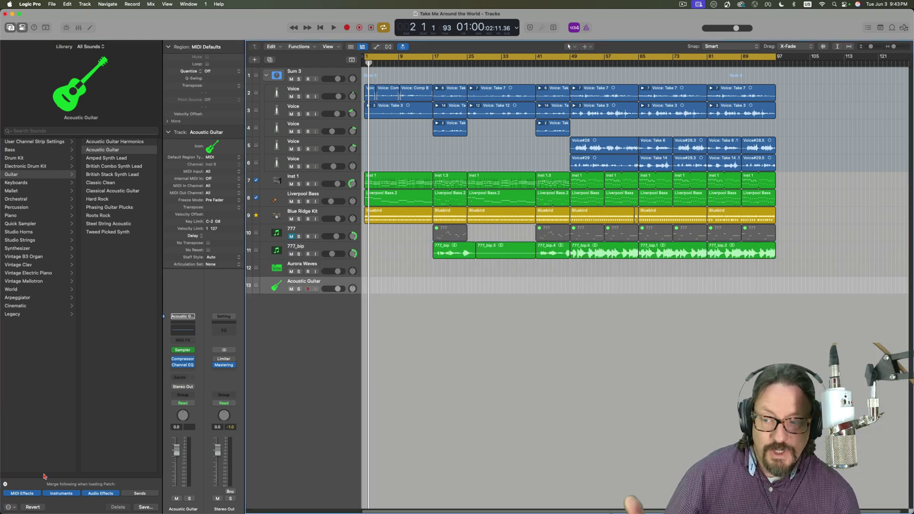
Disable Audio Effects merging, load Amped Synth Lead, strip its effect plug-ins, then load British Combo Synth Lead
left_click(112, 492)
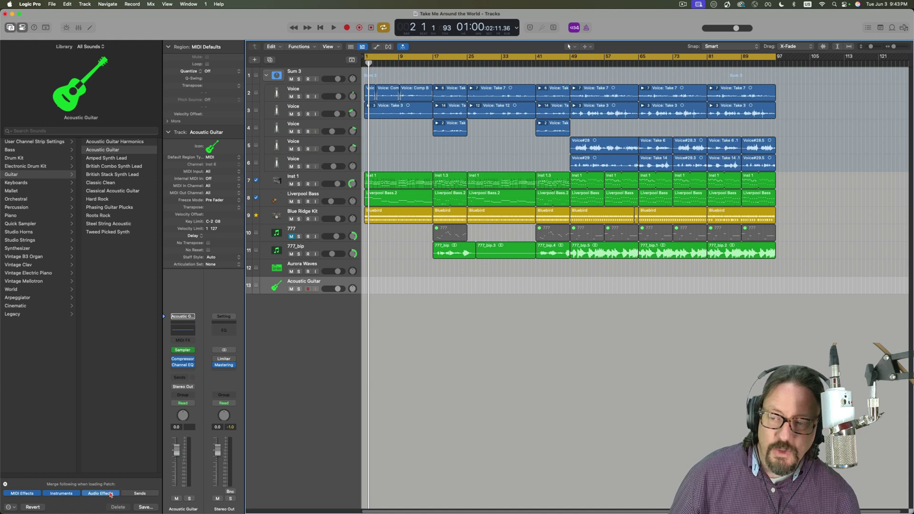
left_click(106, 158)
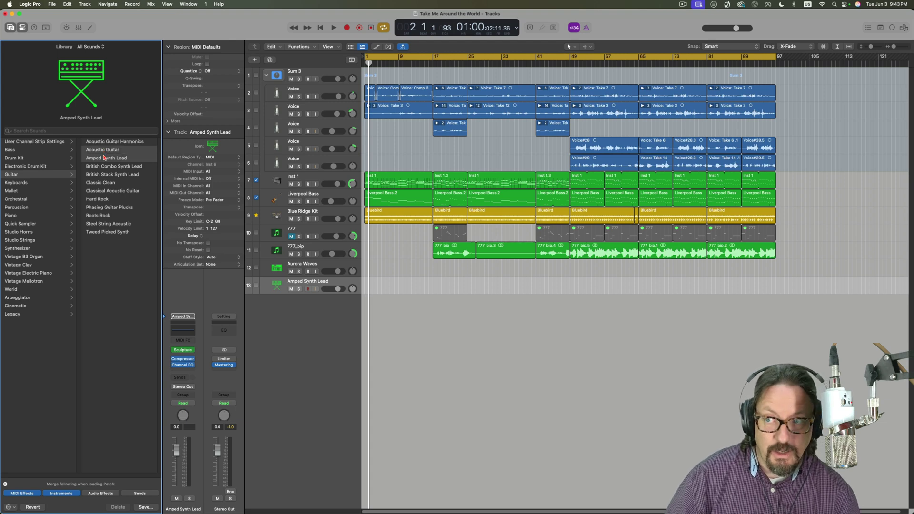
left_click(105, 159)
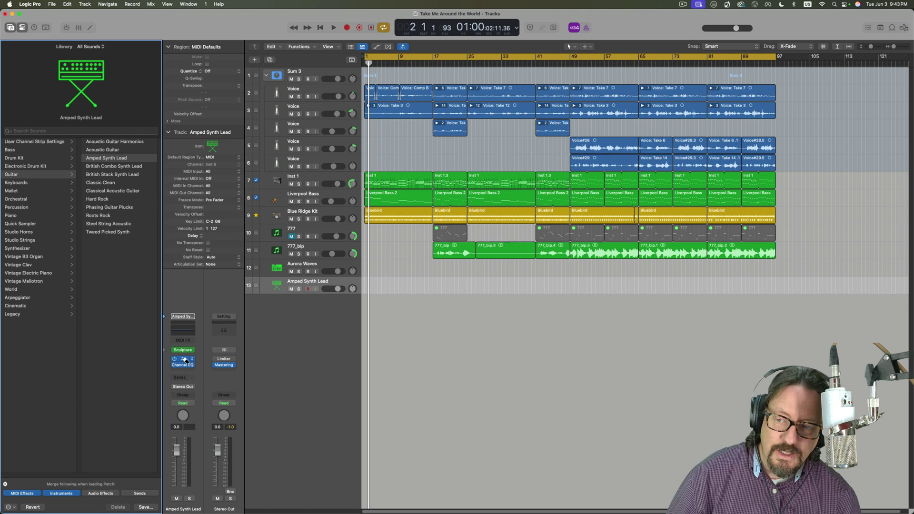
left_click_drag(186, 361, 182, 368)
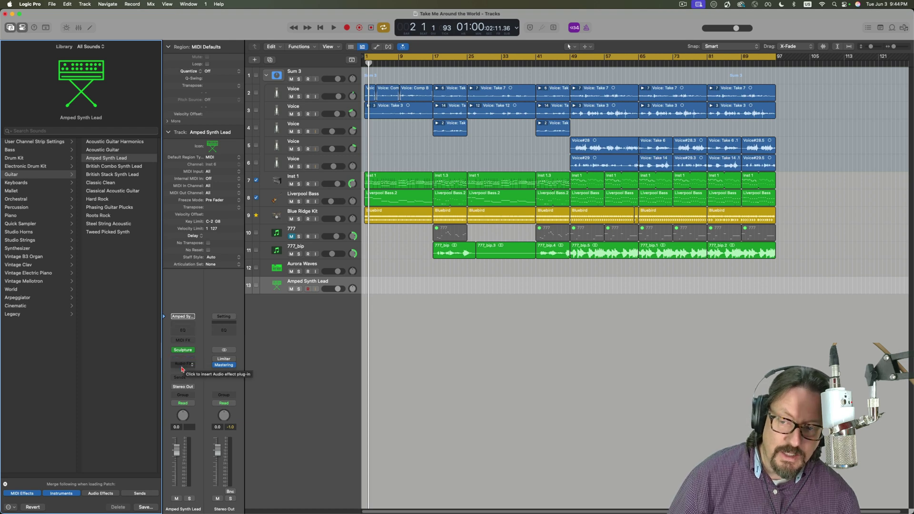
left_click(108, 166)
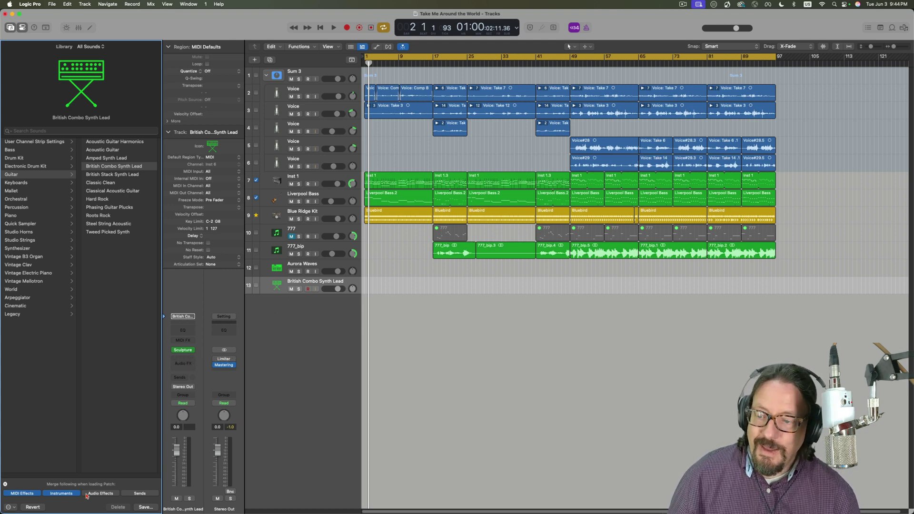
Load Classic Clean with Audio Effects merging on, then Amped Synth Lead with it off
left_click(107, 495)
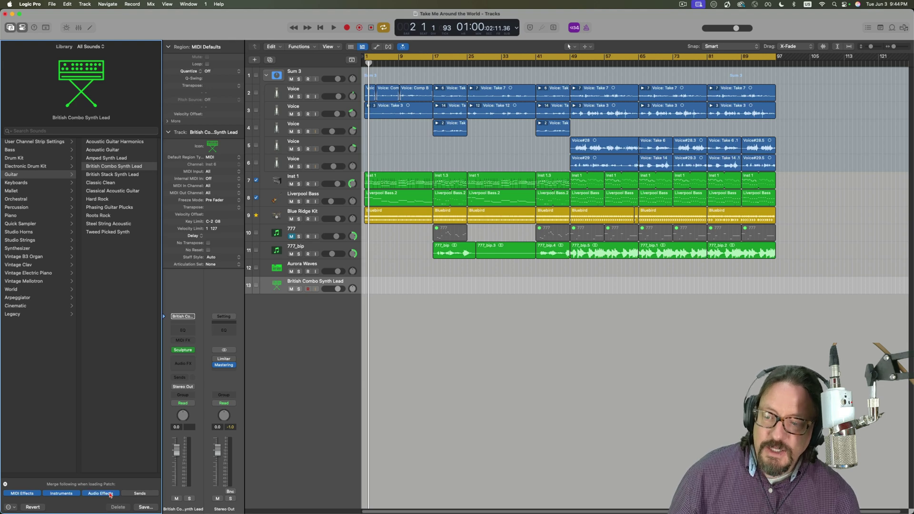
left_click(103, 183)
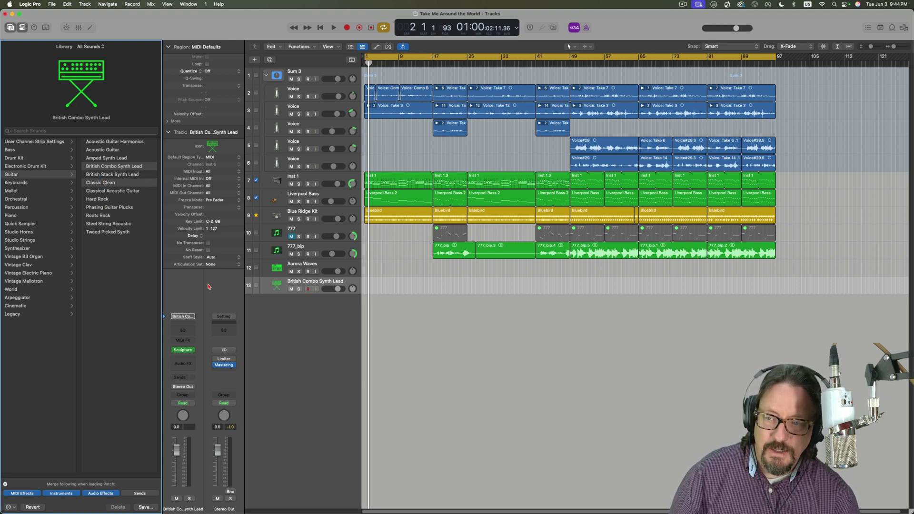
left_click(108, 495)
left_click(105, 160)
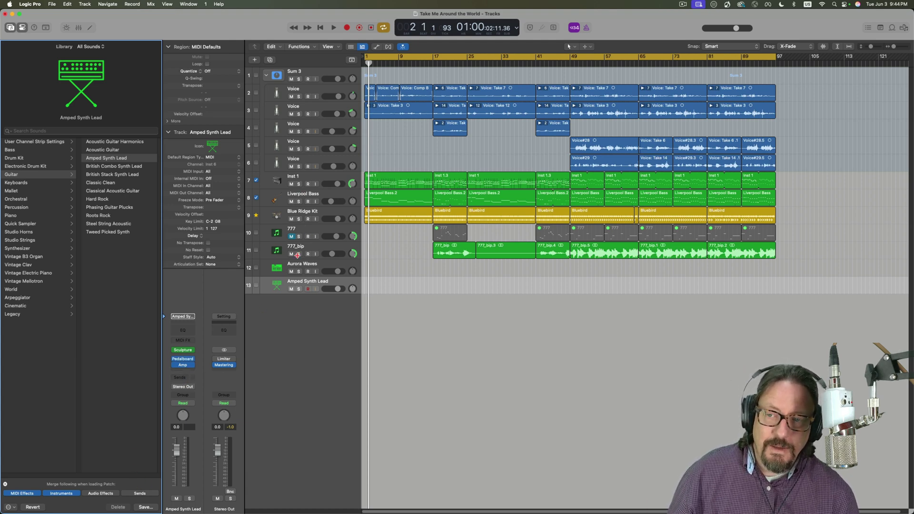
Add a Bus 1 send to track 13, then load Classic Clean followed by Hard Rock
left_click(183, 380)
mouse_move(205, 440)
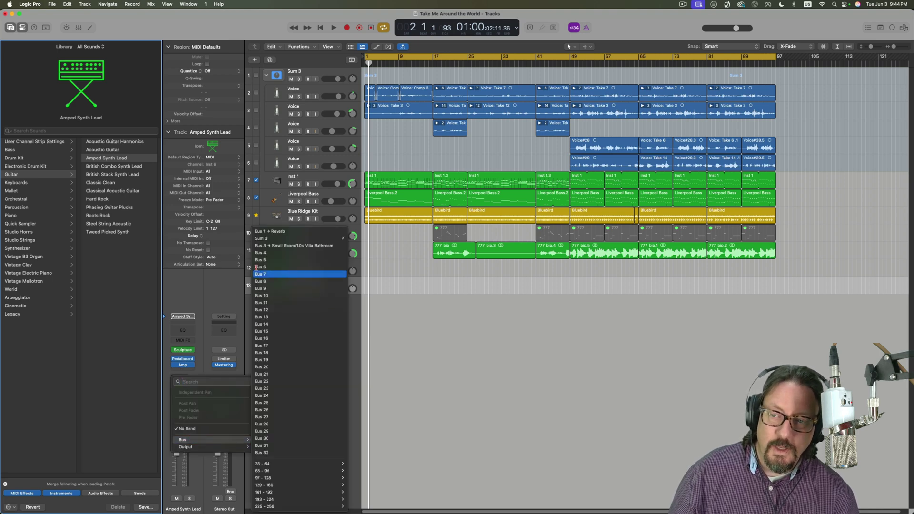
left_click(154, 344)
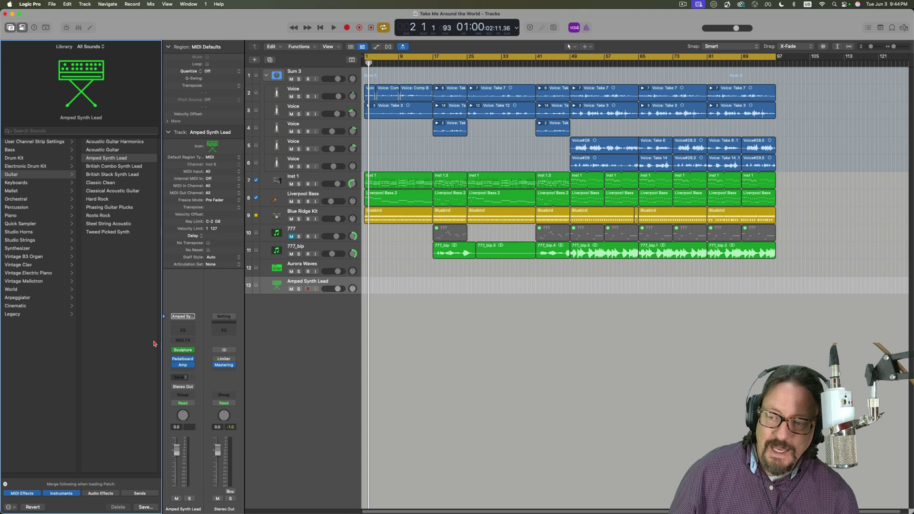
left_click(106, 184)
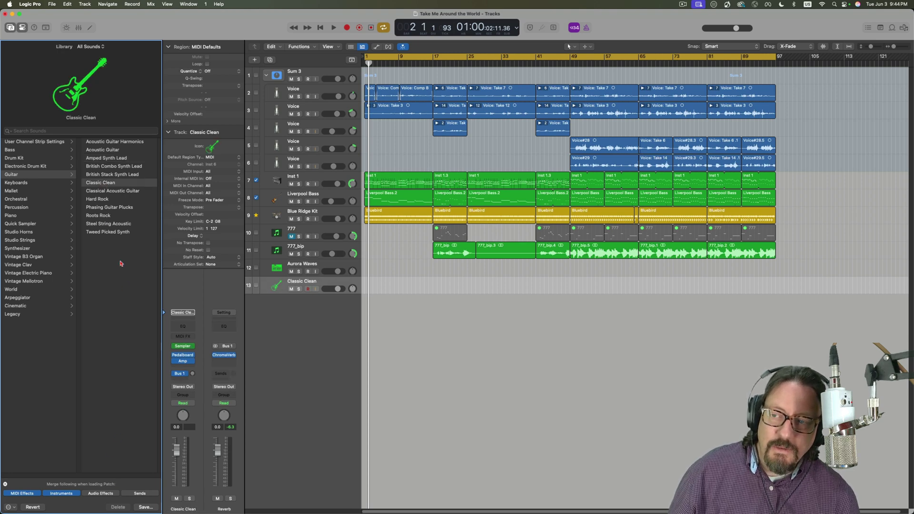
left_click(112, 200)
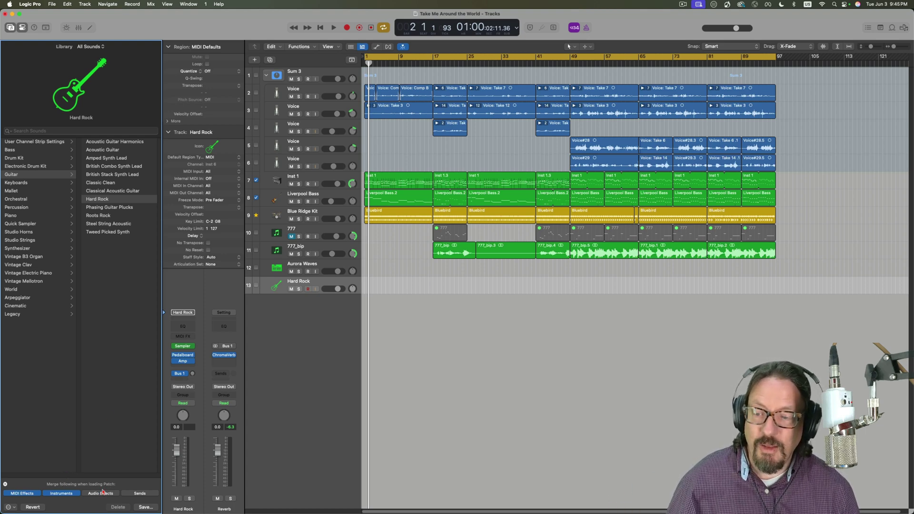
Reselect the Hard Rock track and add a new Empty track 14 below it
left_click(305, 265)
key("Up")
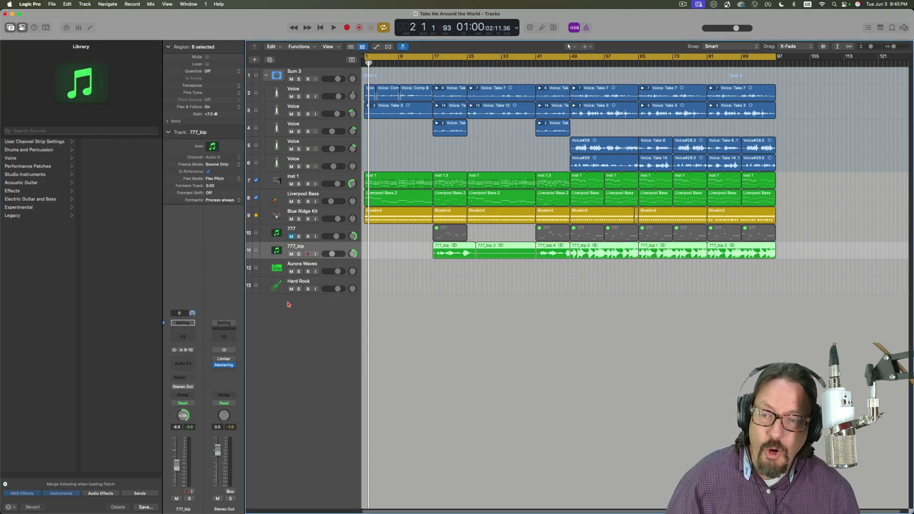
left_click(297, 286)
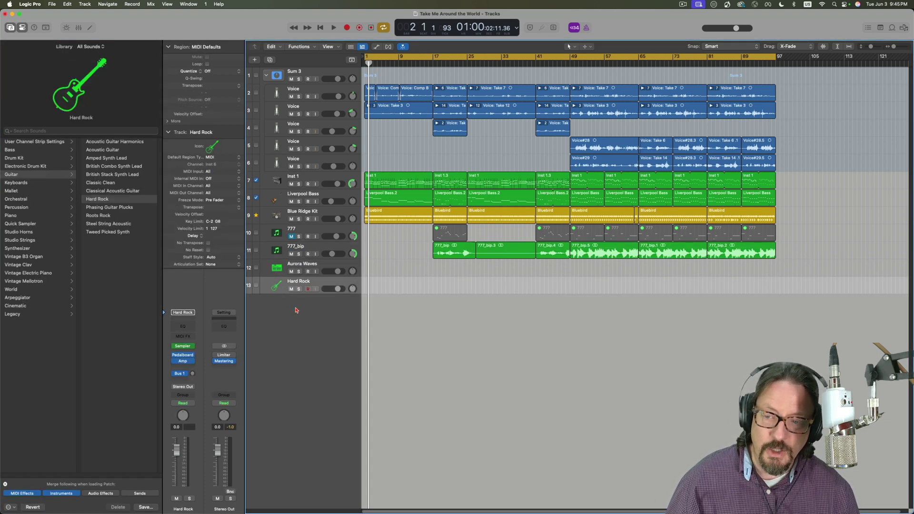
double_click(296, 310)
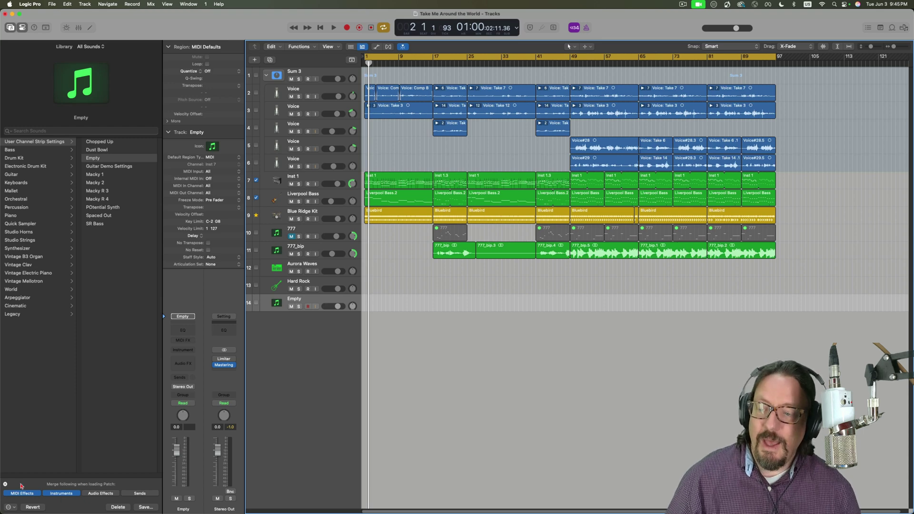
Toggle Patch Merging from the Library menu, then open Key Commands > Edit Assignments to find its shortcut
left_click(12, 507)
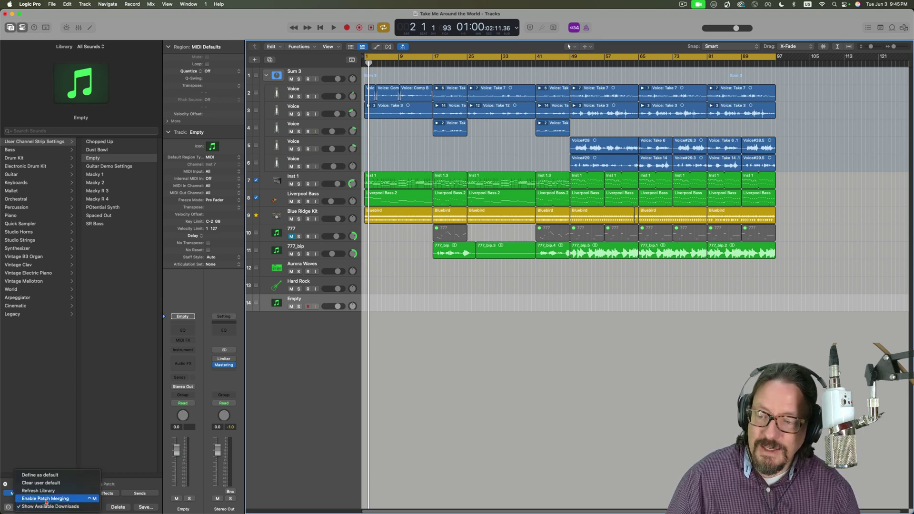
left_click(93, 499)
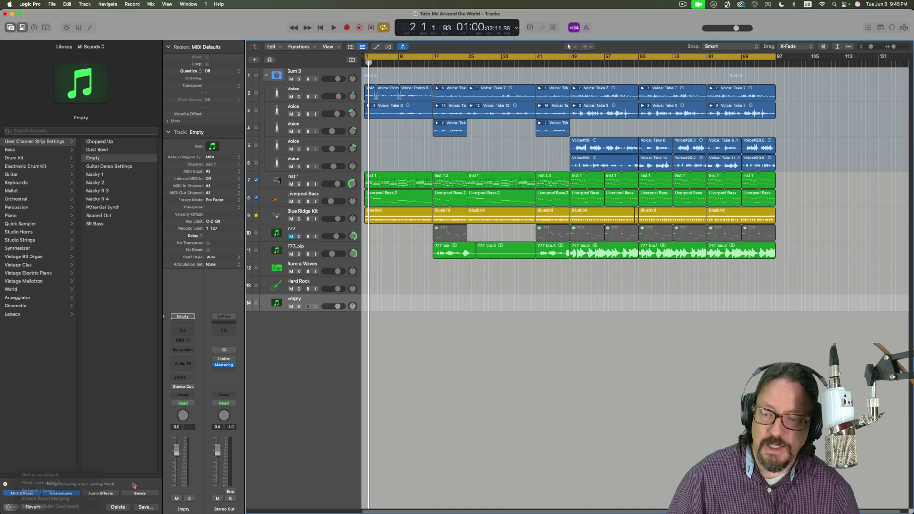
left_click(27, 4)
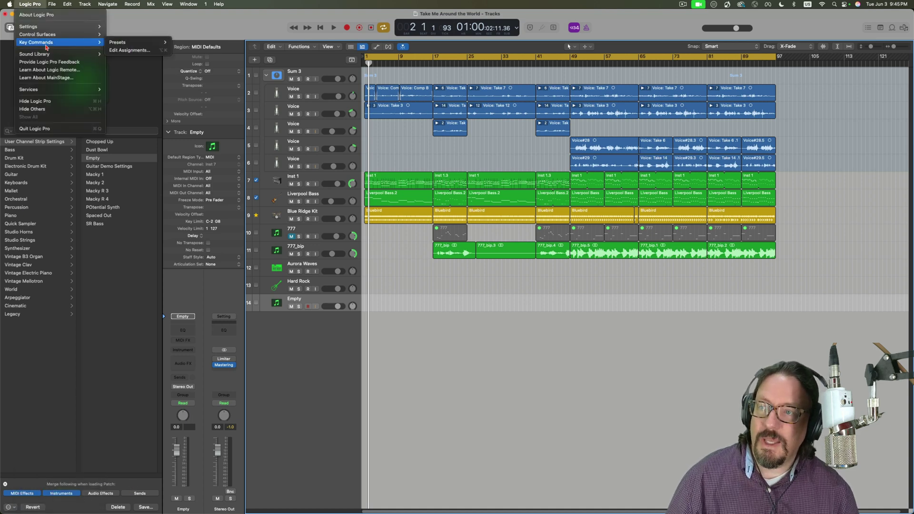
mouse_move(91, 42)
left_click(128, 50)
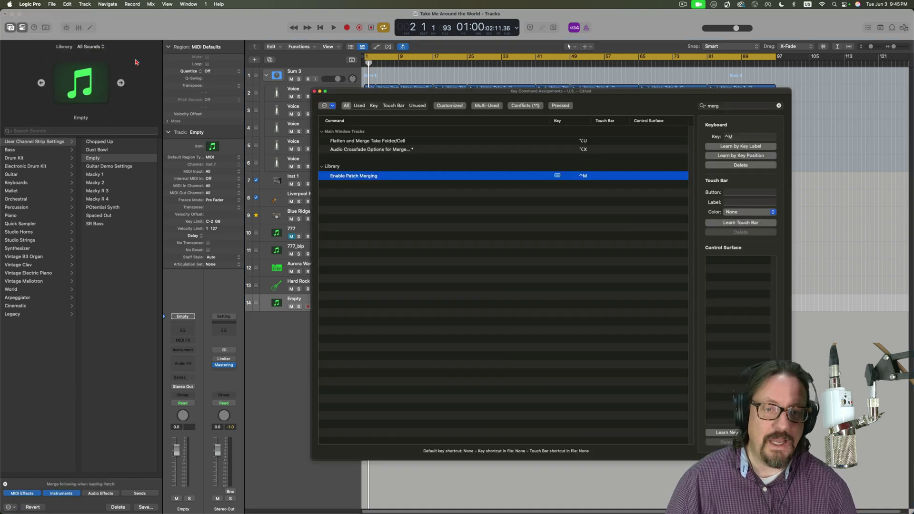
Close the Key Command Assignments window to return to the project tracks
left_click(315, 91)
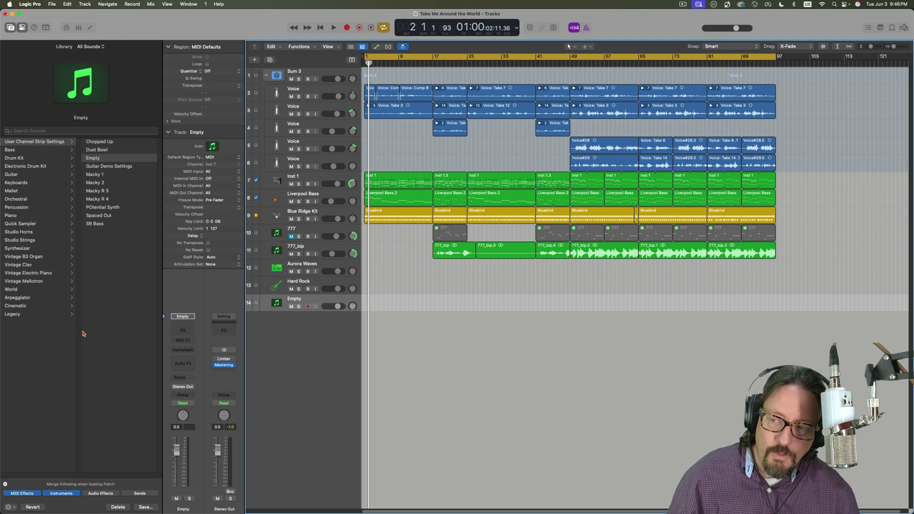
Toggle Enable Patch Merging off, on, then off again from the Library
left_click(32, 382)
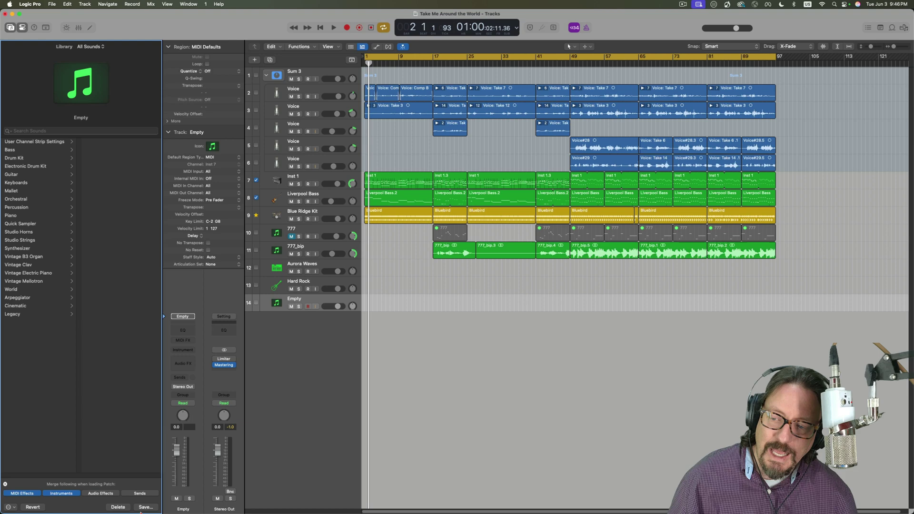
mouse_move(21, 124)
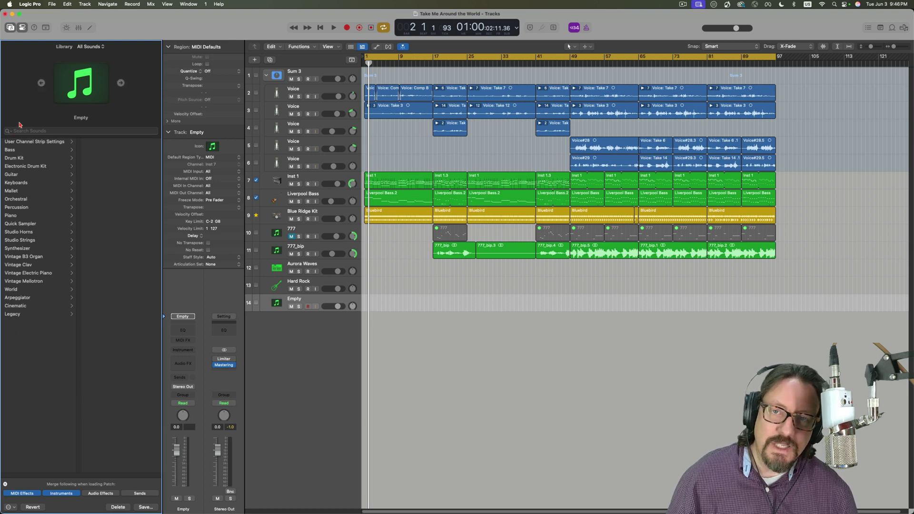
left_click(5, 485)
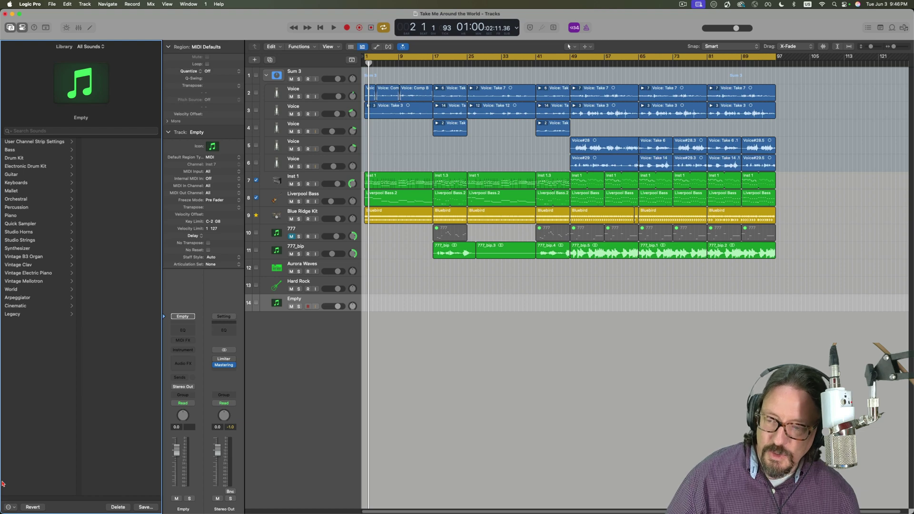
left_click(3, 484)
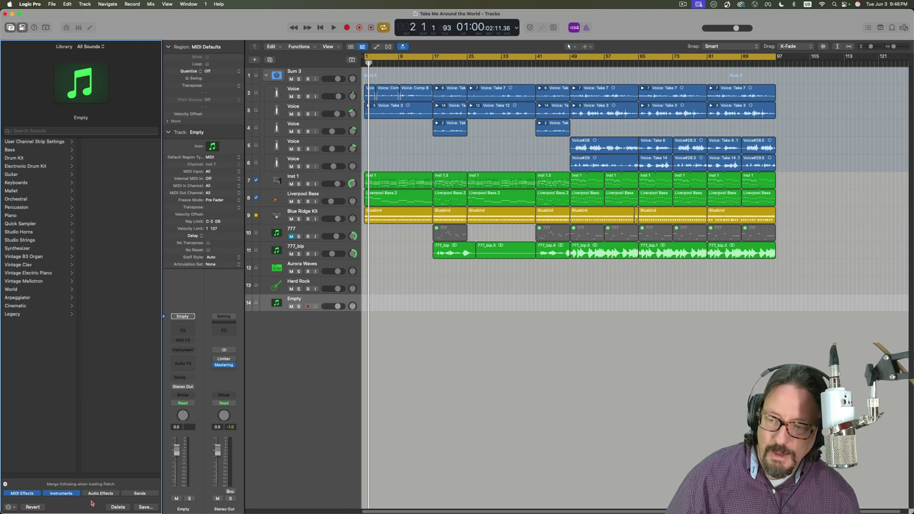
left_click(332, 387)
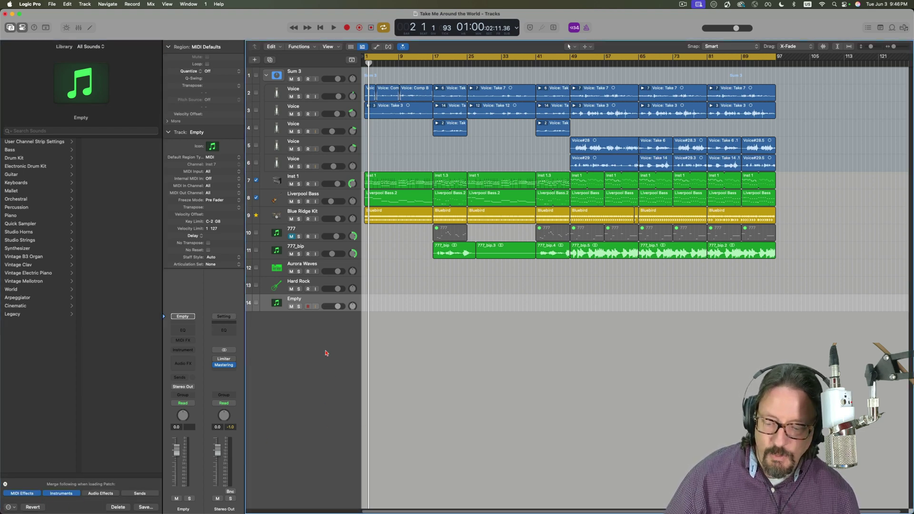
left_click(5, 485)
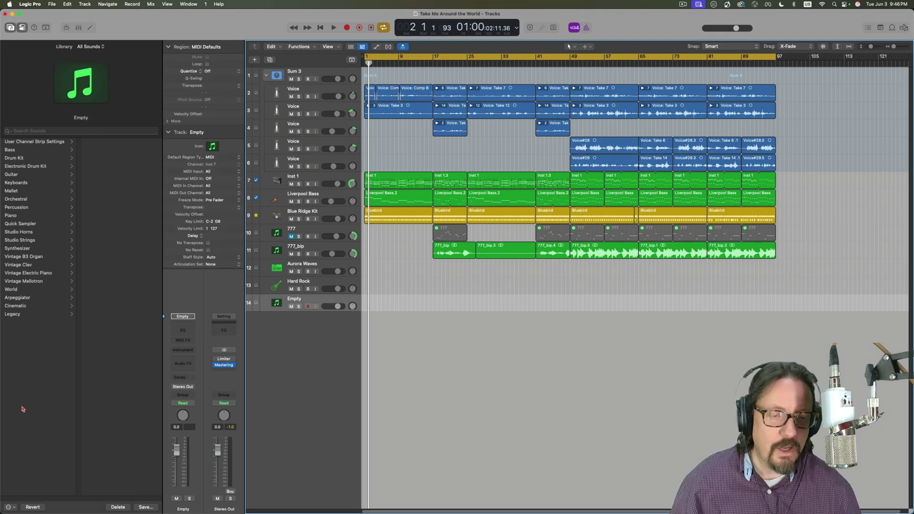
Turn Enable Patch Merging back on from the Library action menu
left_click(13, 507)
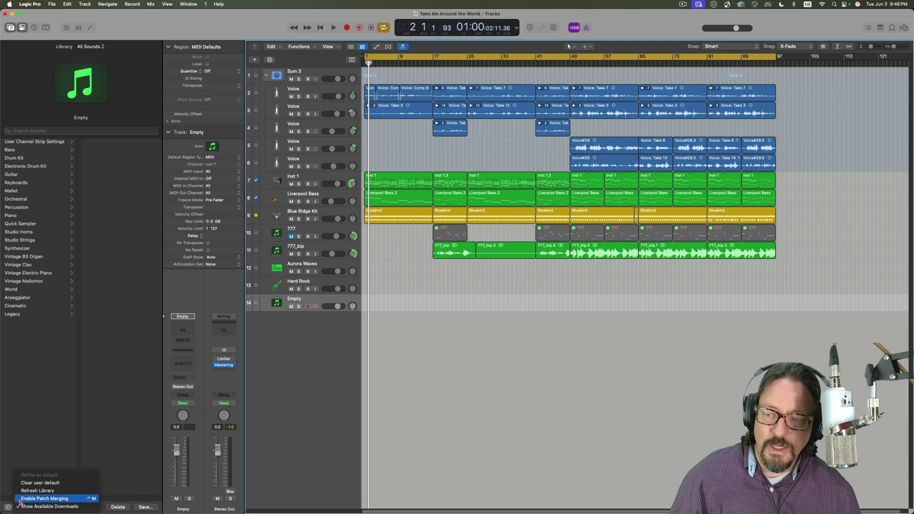
left_click(23, 501)
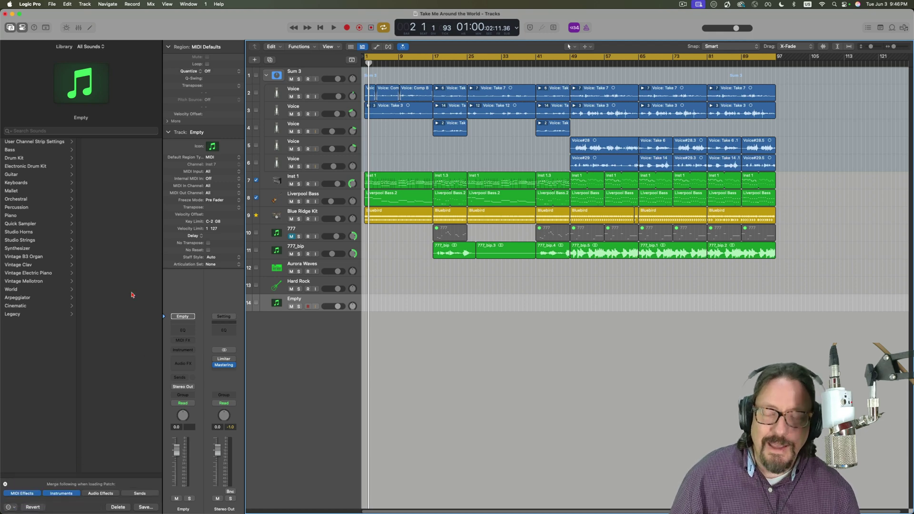